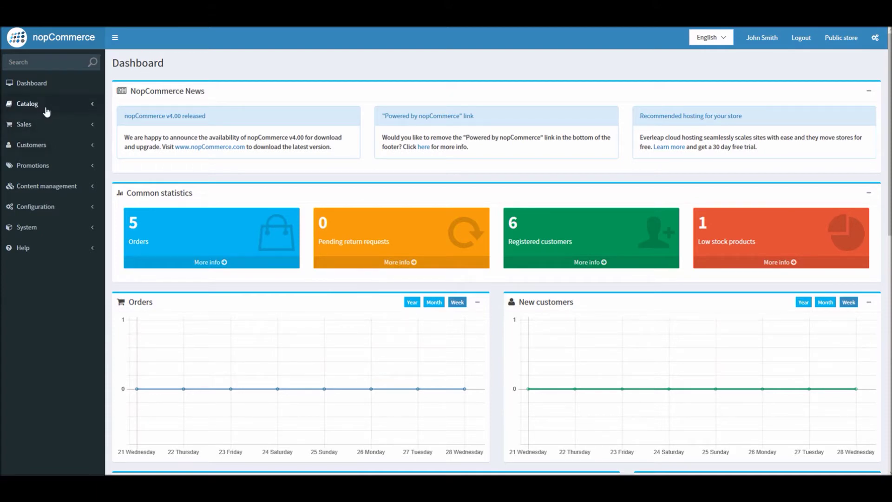
- Open the Bestsellers report from the Sales section of the sidebar
left_click(46, 110)
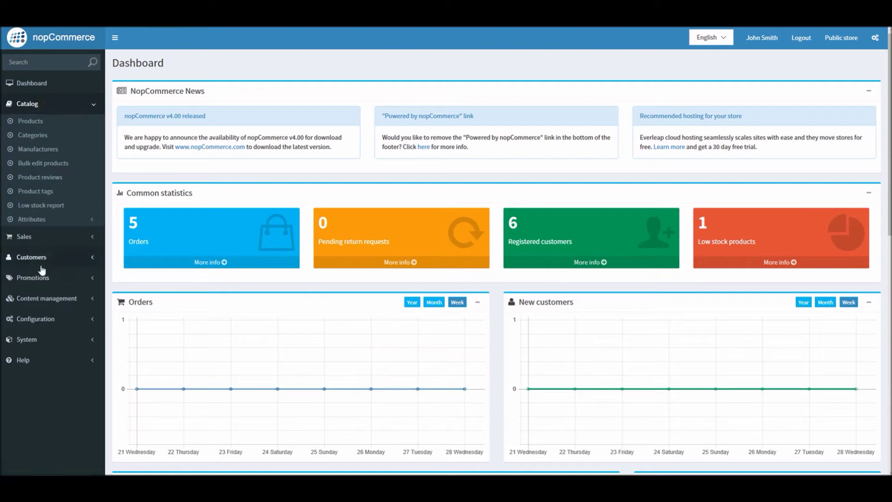
left_click(51, 237)
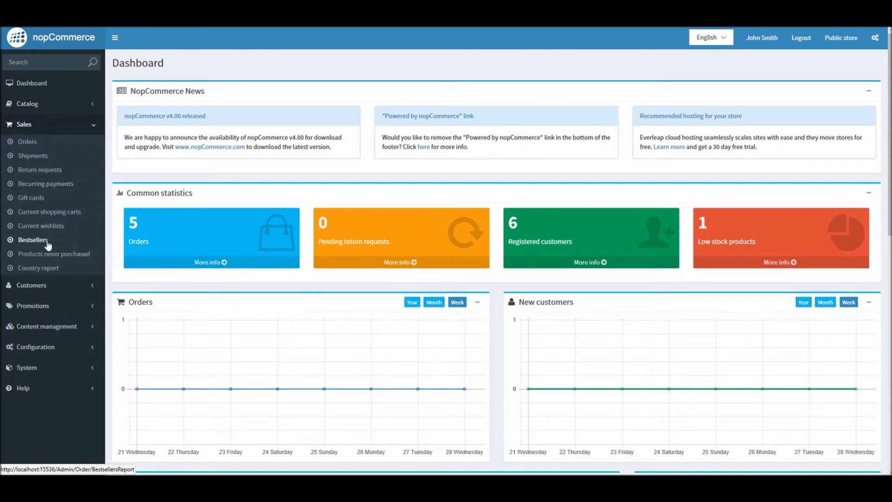
left_click(32, 240)
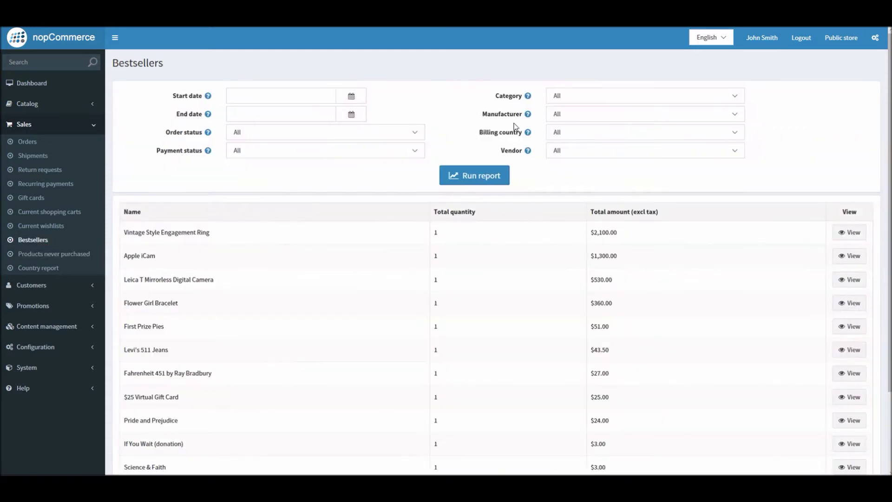
- Scroll through the 12 bestsellers, led by the Vintage Style Engagement Ring, and open the start-date calendar
scroll(890, 121, "down", 2)
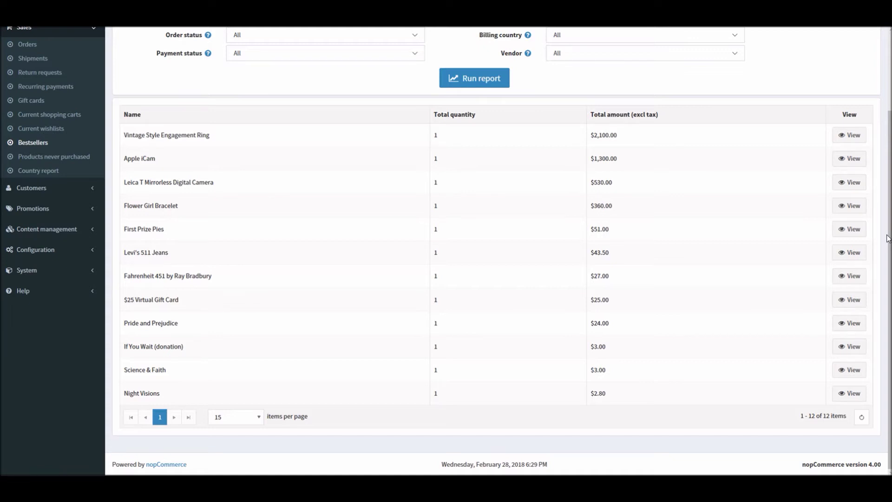
left_click_drag(888, 236, 890, 182)
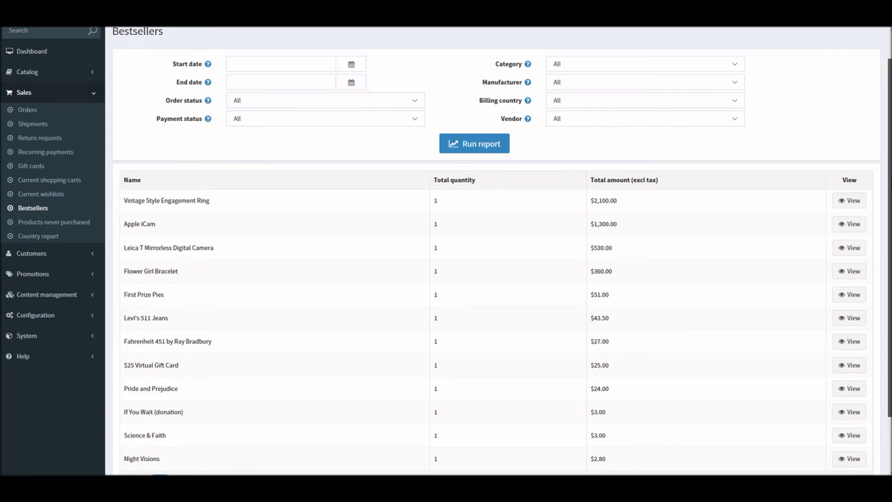
left_click_drag(890, 183, 886, 163)
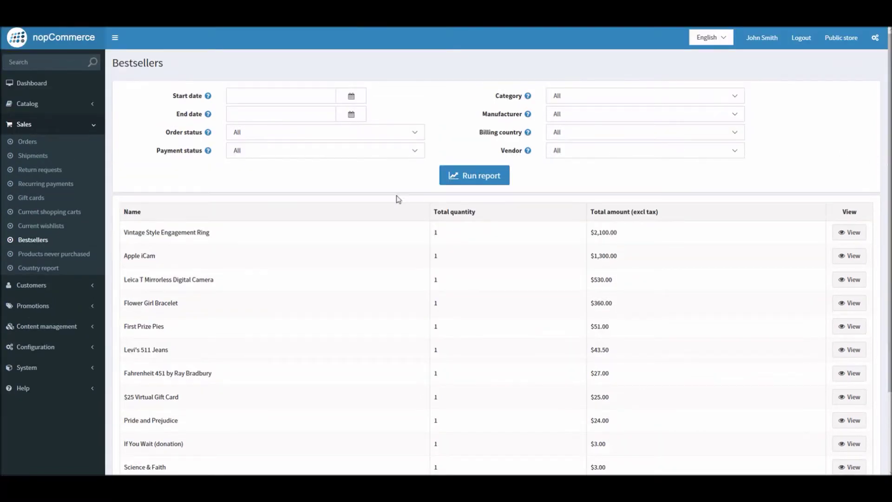
left_click(354, 99)
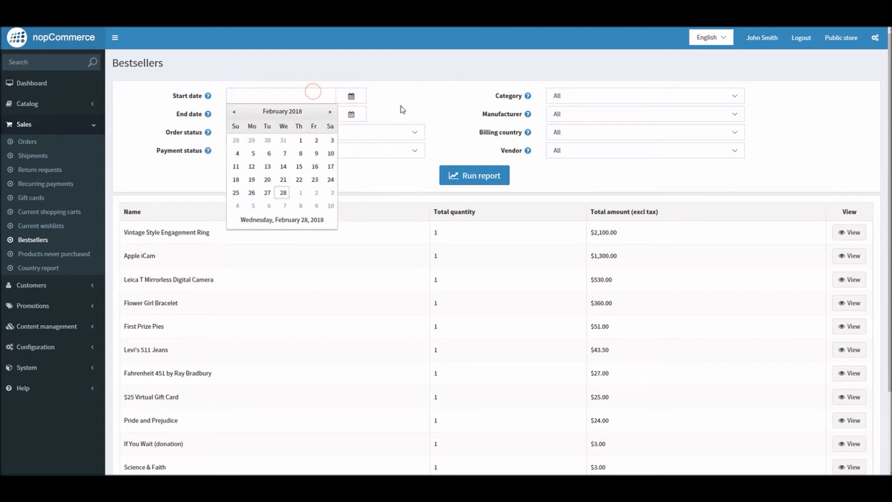
left_click(401, 106)
left_click(351, 114)
left_click(300, 111)
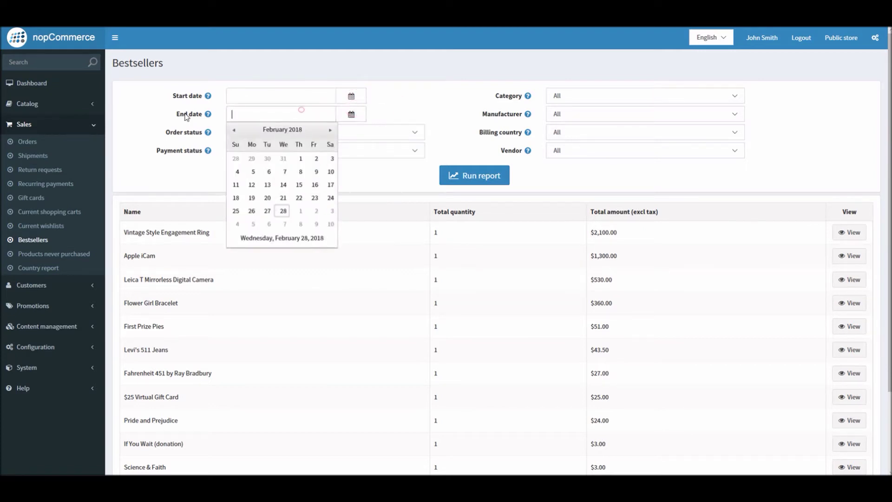
left_click(454, 125)
left_click(354, 134)
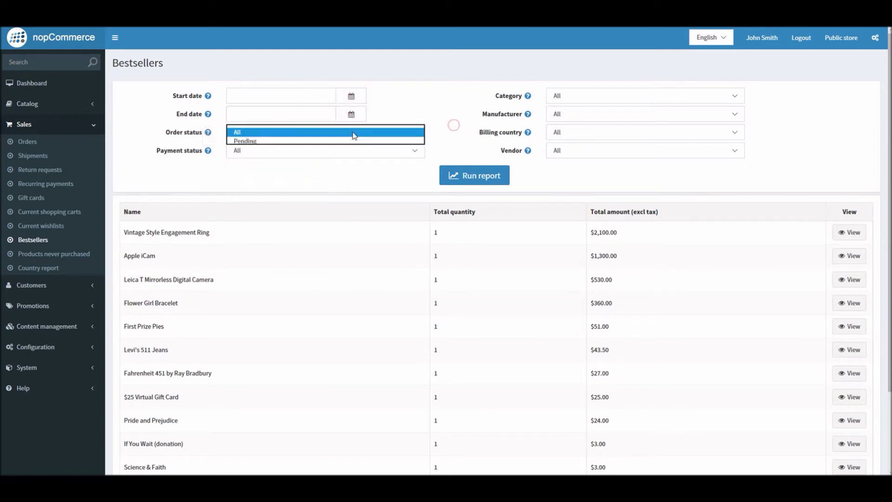
left_click(303, 143)
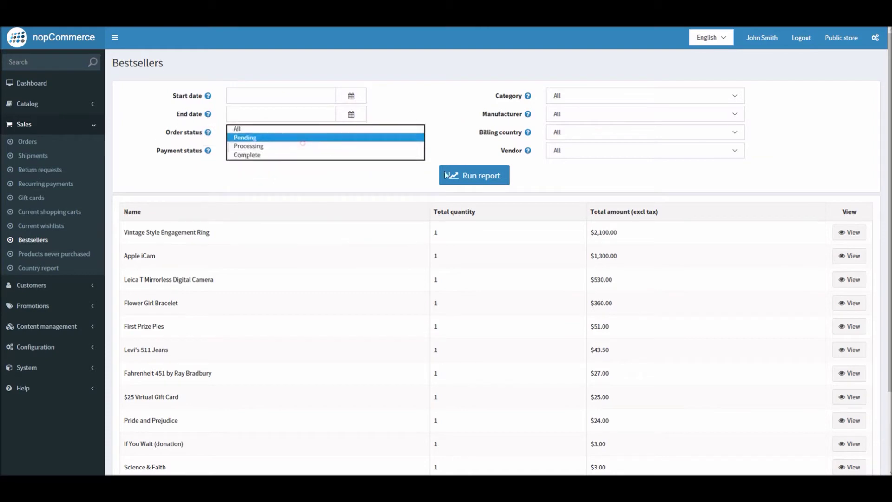
left_click(483, 180)
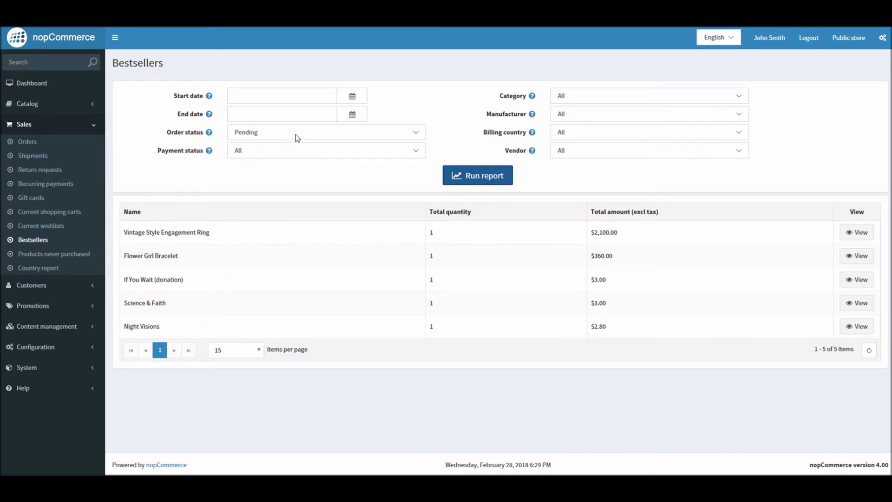
left_click(296, 136)
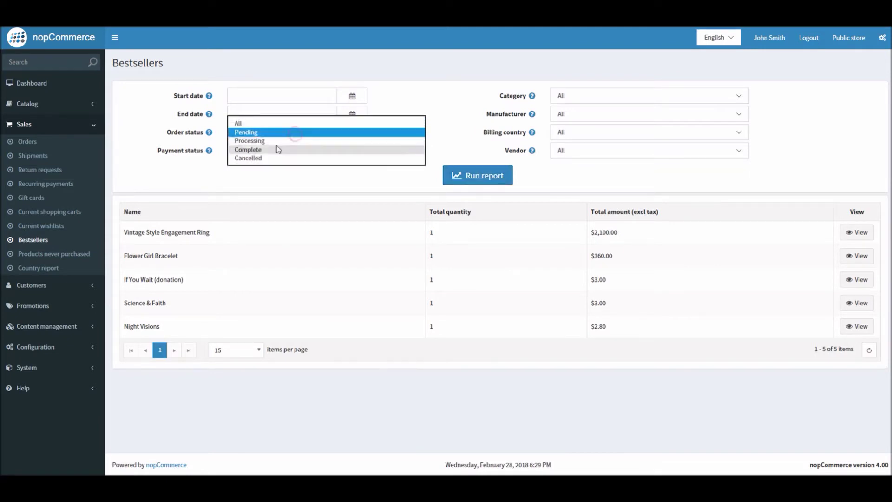
left_click(248, 149)
left_click(485, 176)
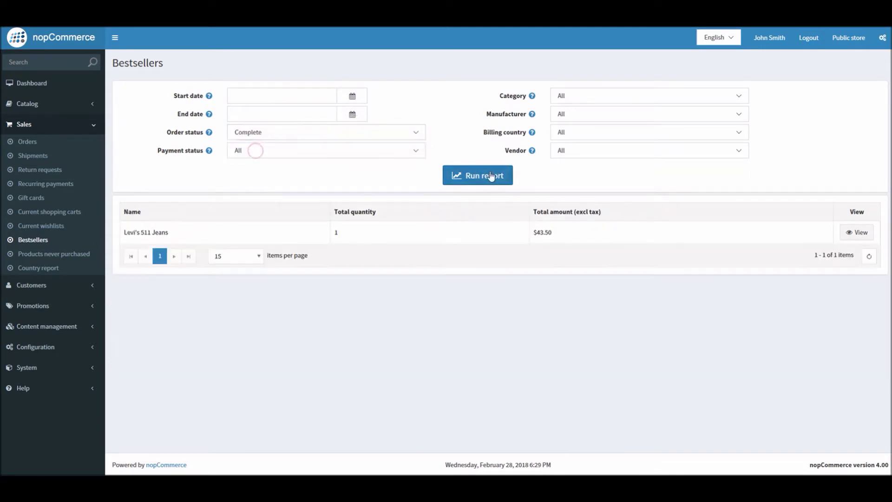
left_click(279, 137)
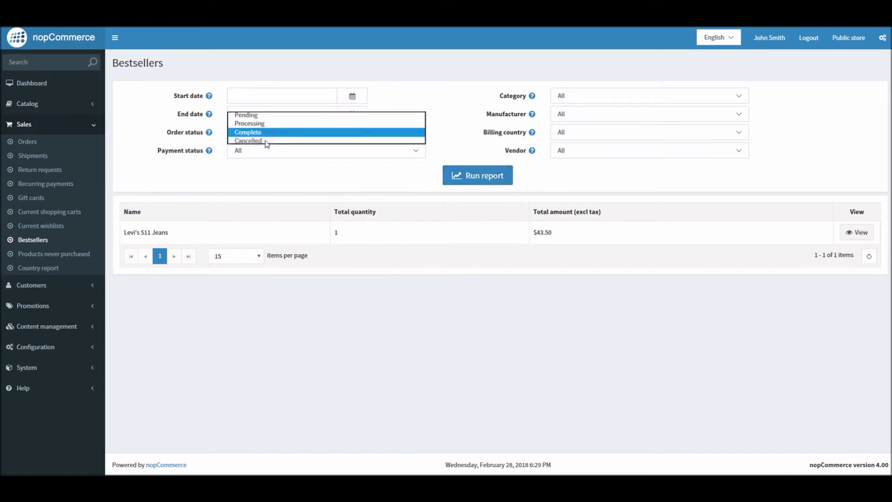
left_click(264, 107)
left_click(270, 149)
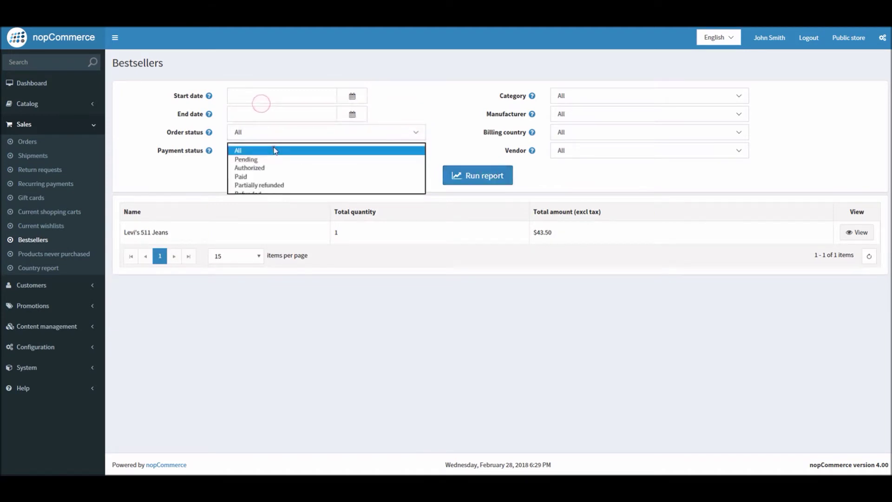
left_click(261, 176)
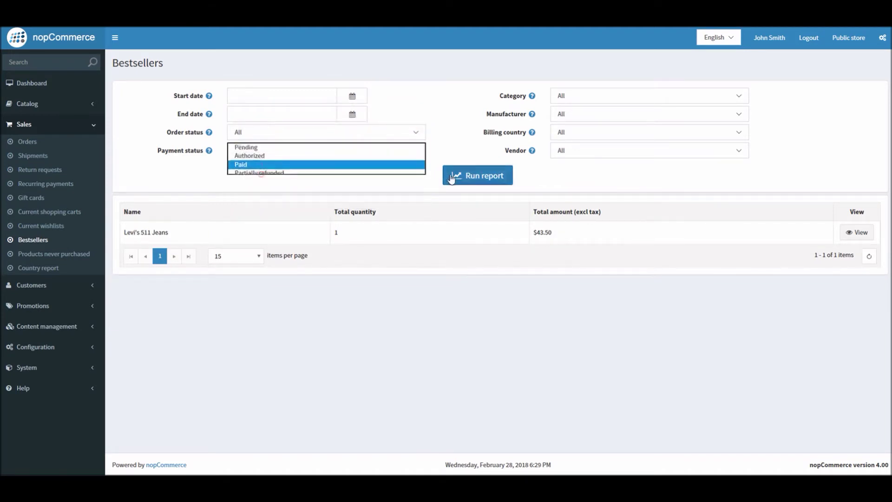
left_click(455, 179)
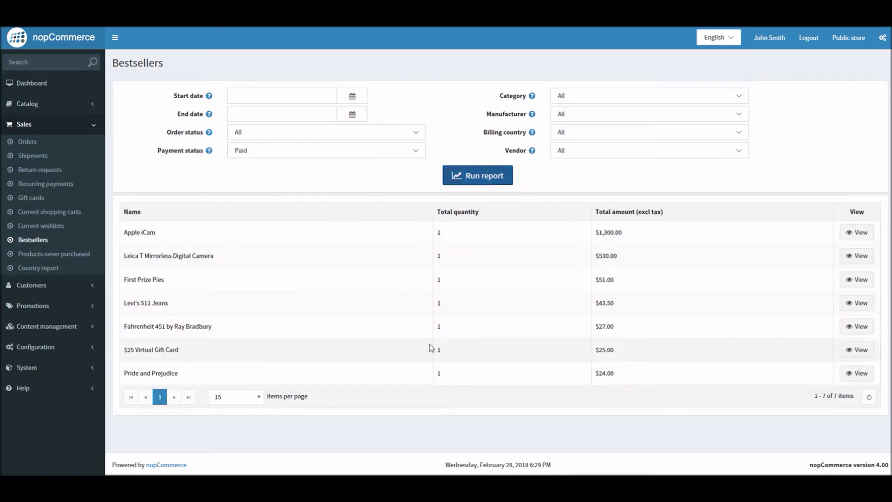
left_click(262, 156)
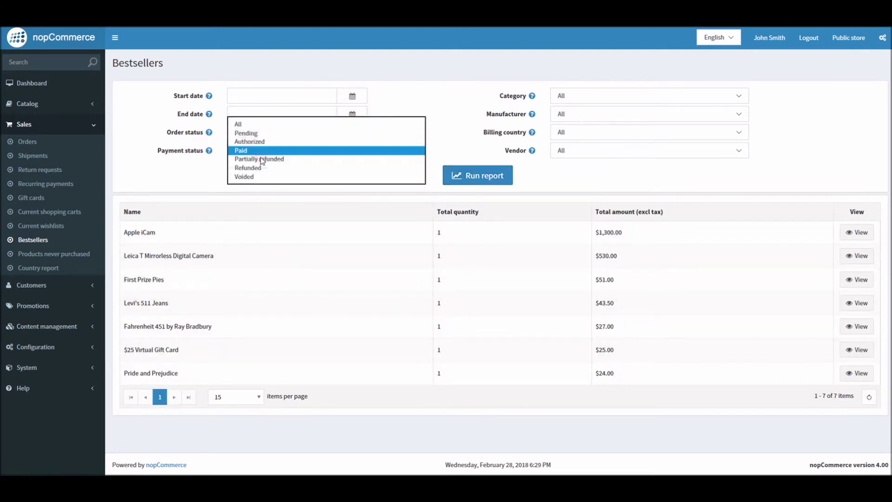
left_click(247, 133)
left_click(472, 177)
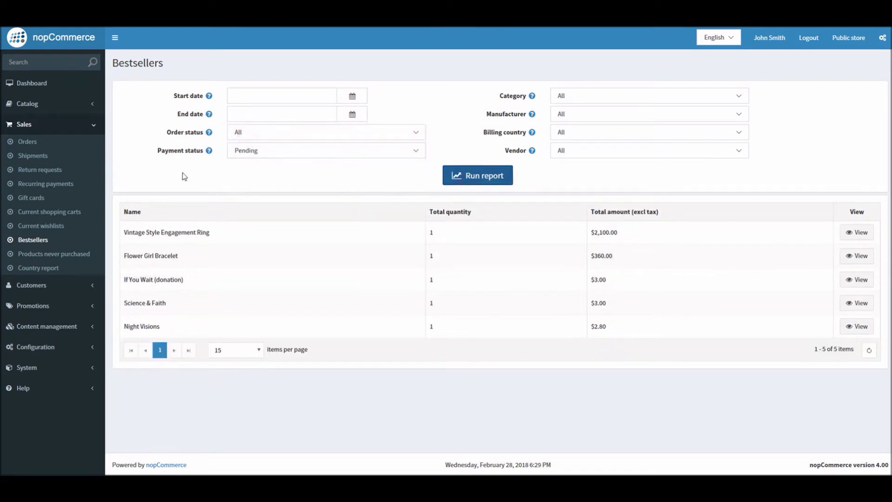
left_click(259, 152)
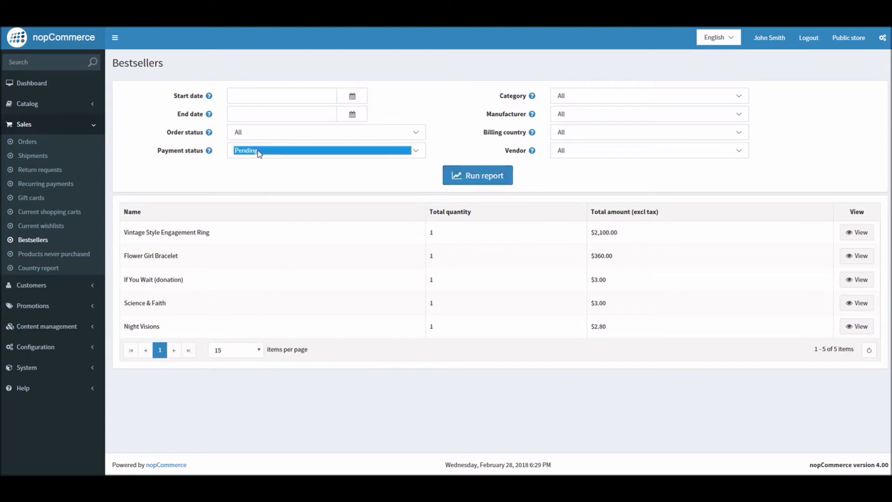
left_click(239, 141)
- Rerun the Bestsellers report unfiltered and browse the category, billing country and vendor filters unchanged
left_click(478, 176)
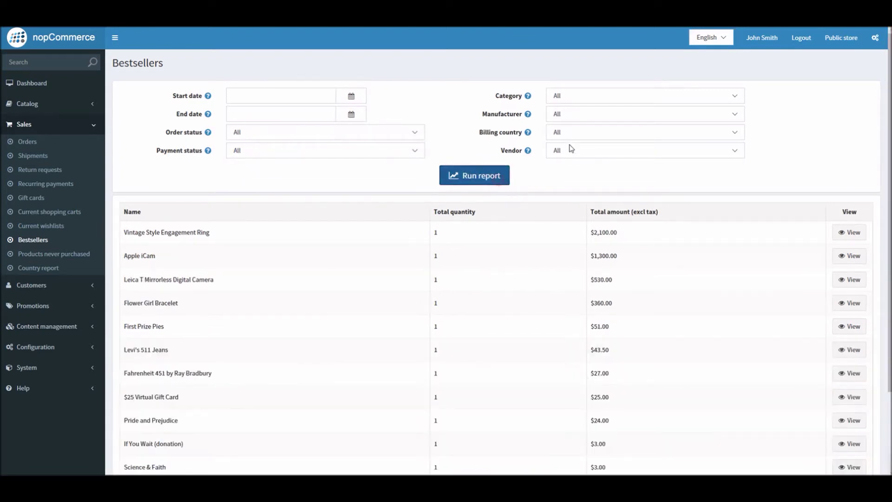
left_click(581, 134)
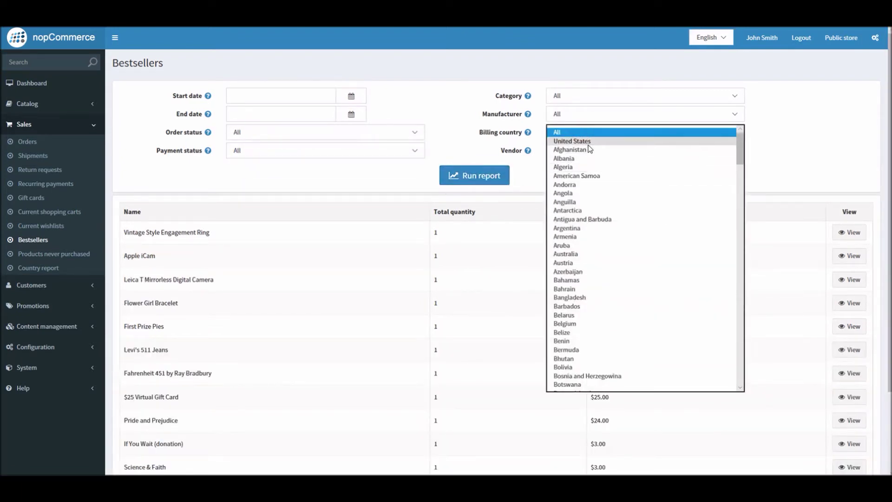
left_click(584, 97)
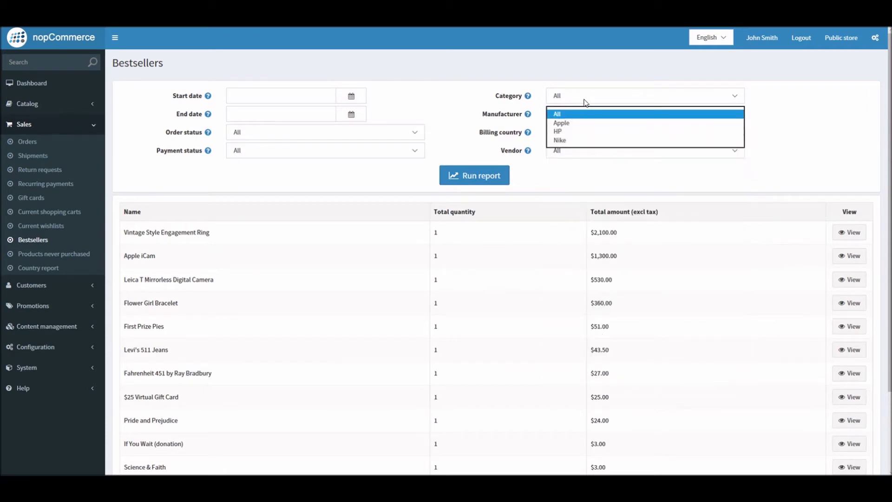
key("Escape")
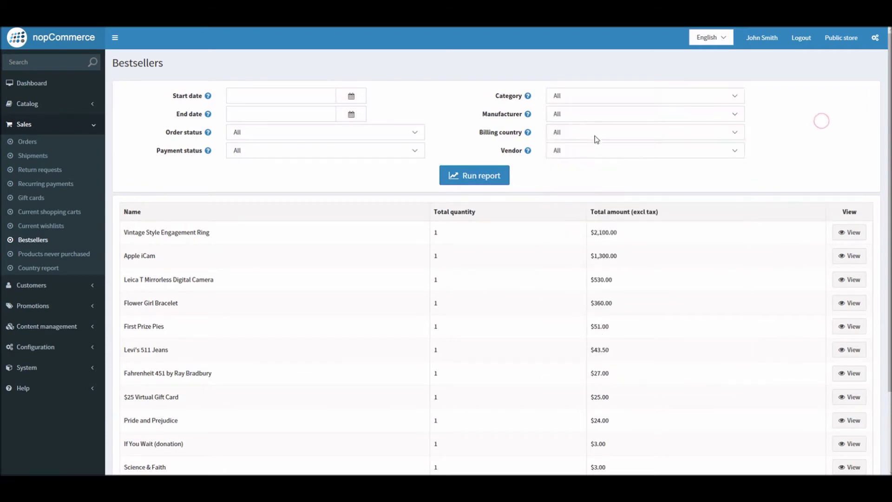
left_click(595, 137)
key("Escape")
left_click(735, 150)
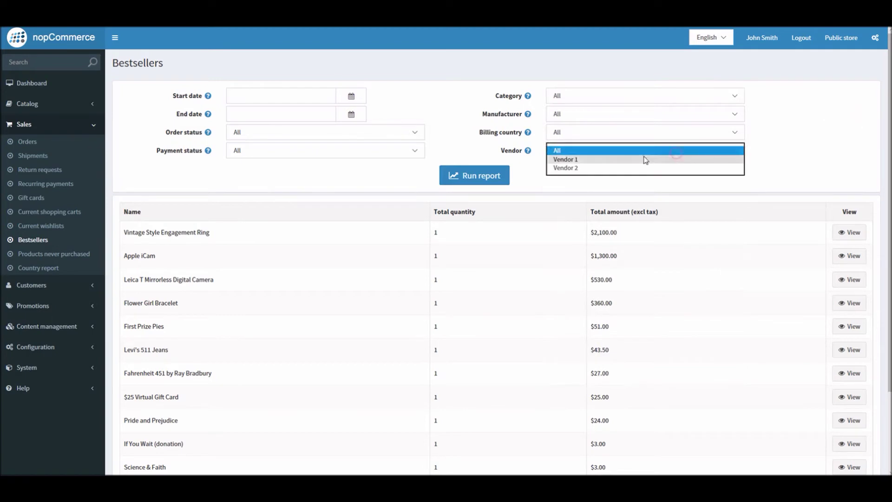
left_click(786, 133)
left_click(617, 151)
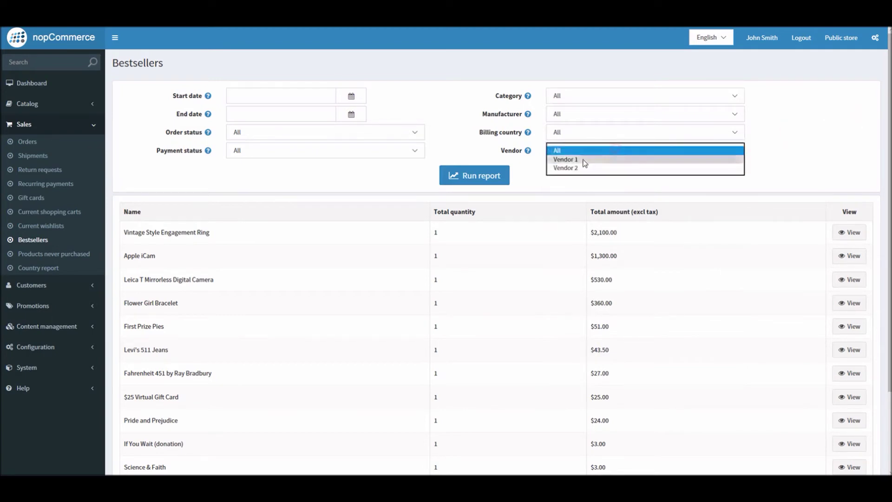
- Run the Bestsellers report filtered to Vendor 1, then to Vendor 2
left_click(583, 159)
left_click(472, 176)
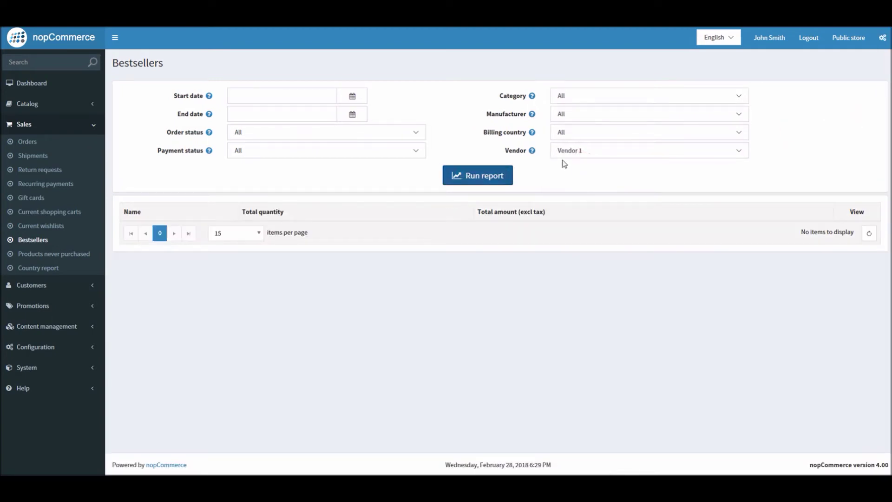
left_click(577, 152)
left_click(582, 158)
left_click(487, 176)
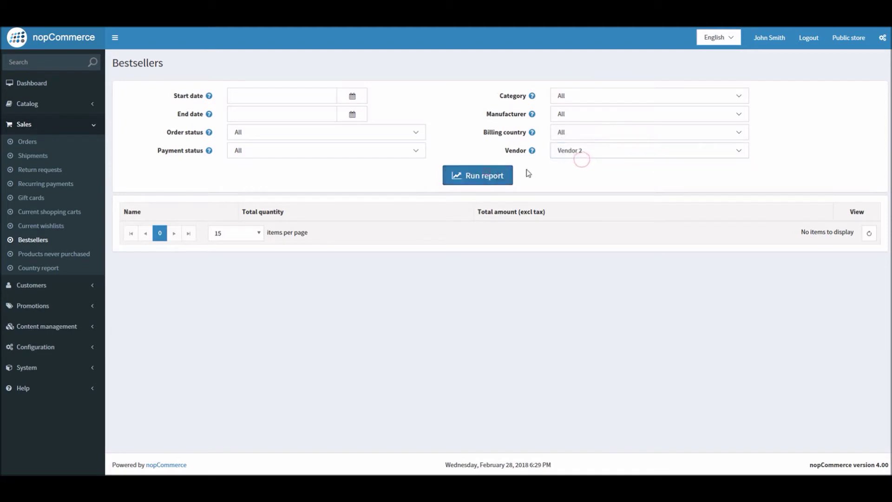
- Reset the vendor filter to All and rerun the Bestsellers report
left_click(588, 157)
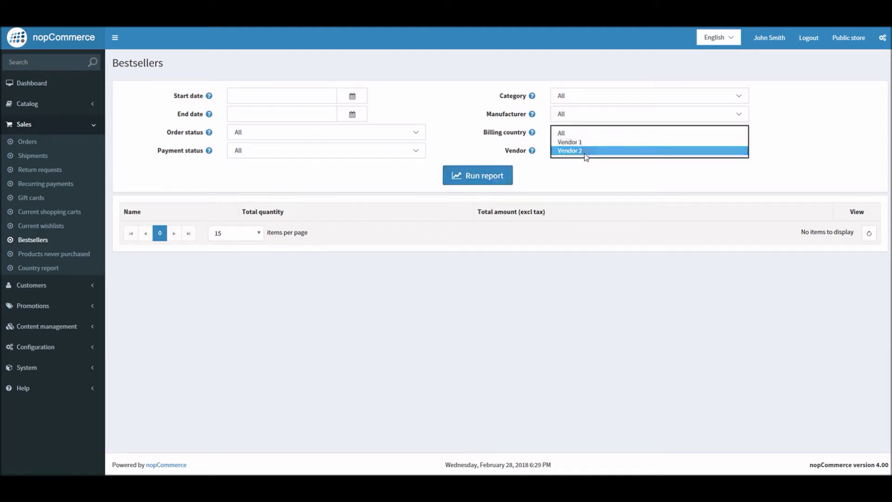
left_click(575, 137)
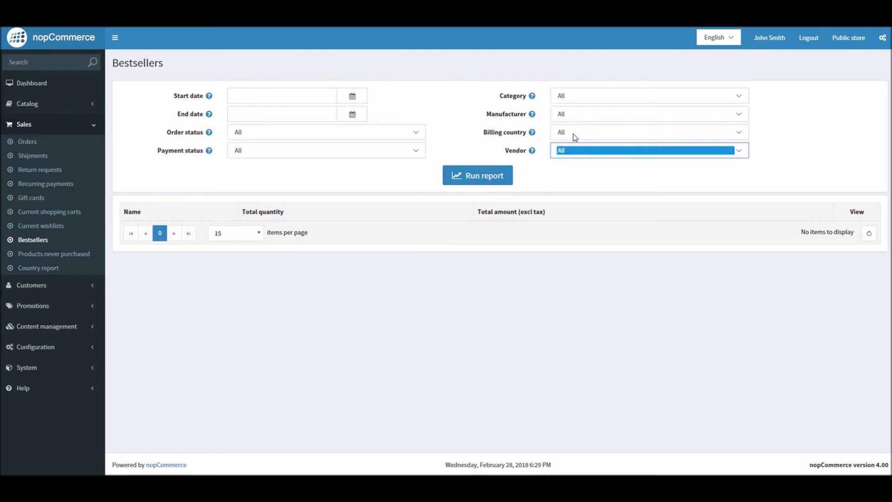
left_click(475, 175)
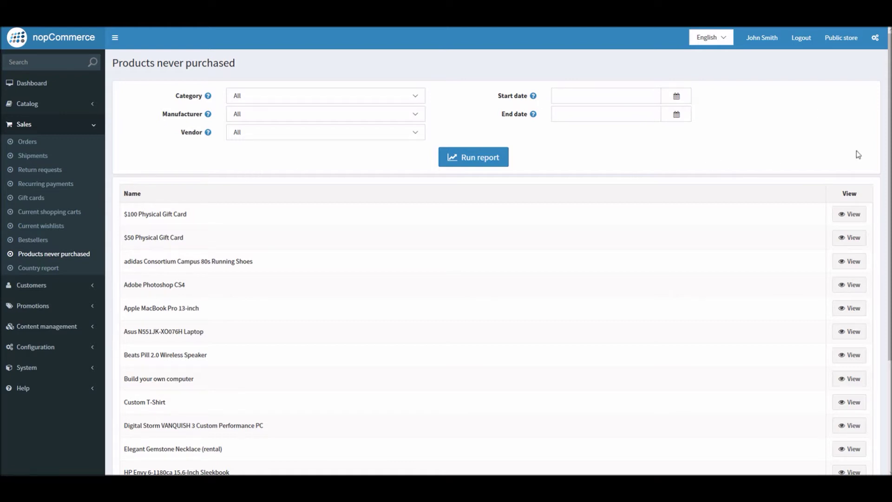
- Scroll down through the Products never purchased list and back to the top
left_click_drag(888, 151, 878, 199)
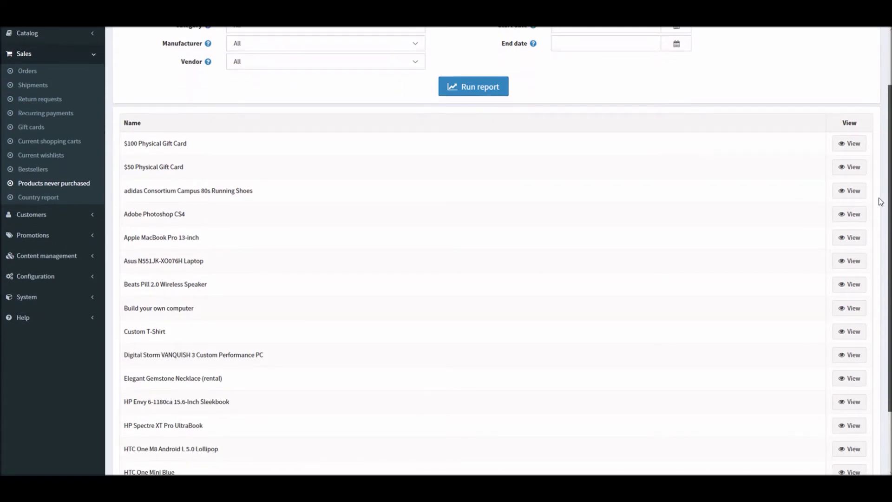
left_click_drag(881, 202, 883, 233)
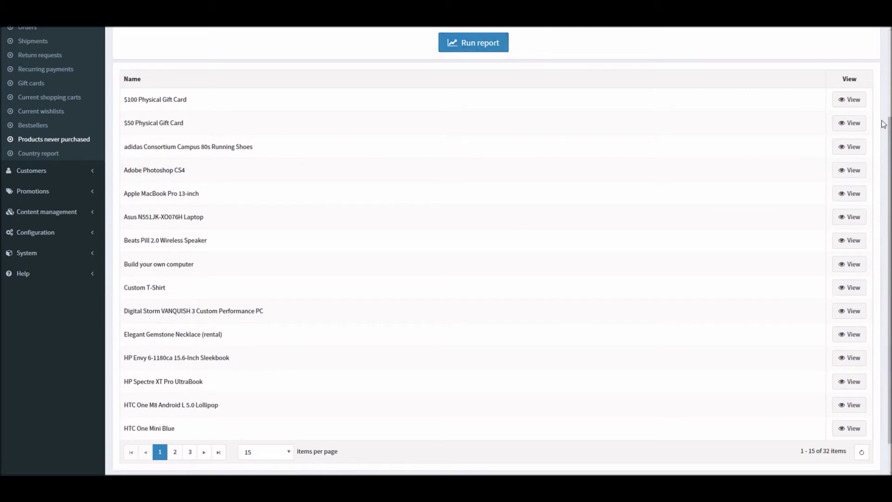
left_click_drag(885, 124, 884, 58)
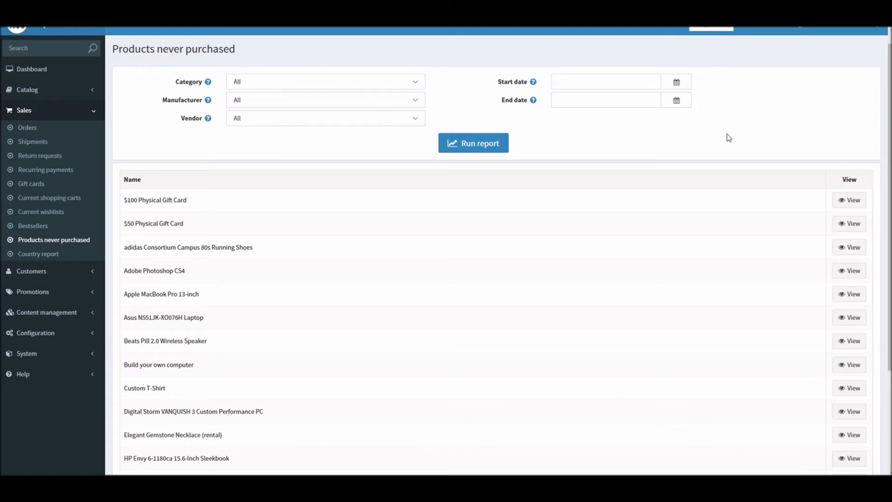
left_click_drag(889, 127, 888, 235)
scroll(888, 235, "up", 3)
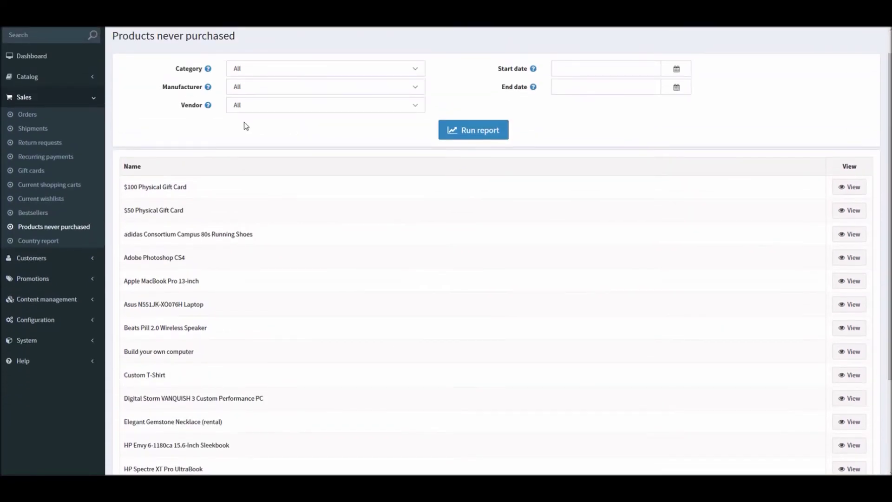
- Check the Category, Manufacturer and Vendor filters, keep them at All, and run the report
left_click(261, 70)
left_click(202, 88)
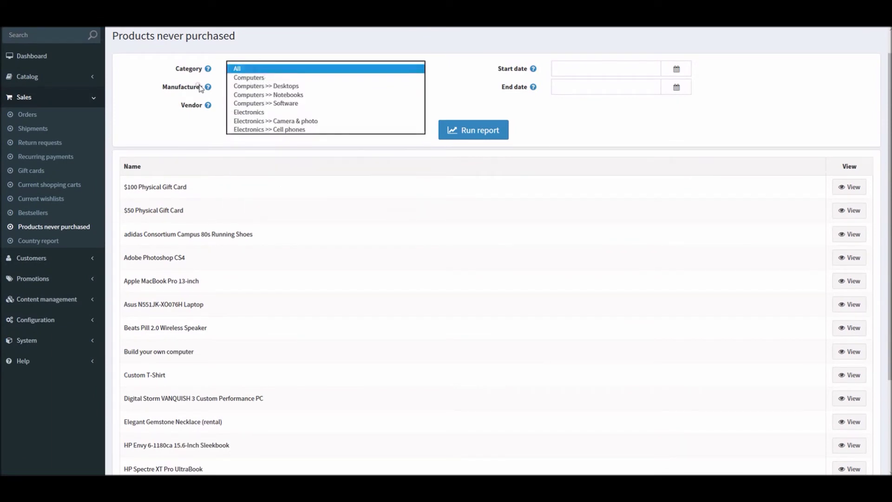
left_click(297, 91)
left_click(297, 89)
left_click(278, 106)
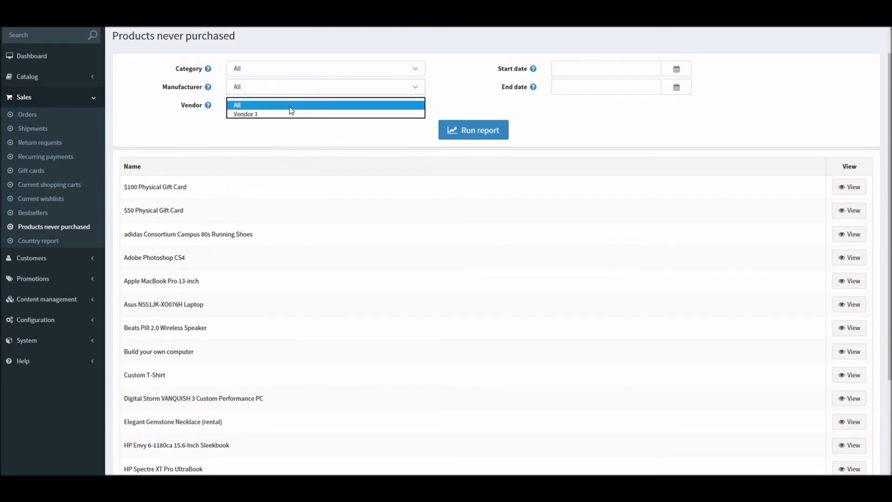
left_click(575, 67)
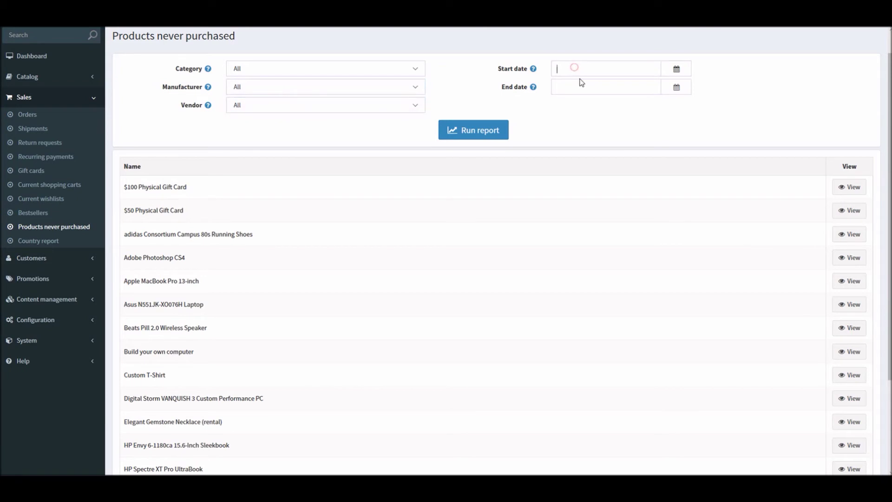
left_click(489, 134)
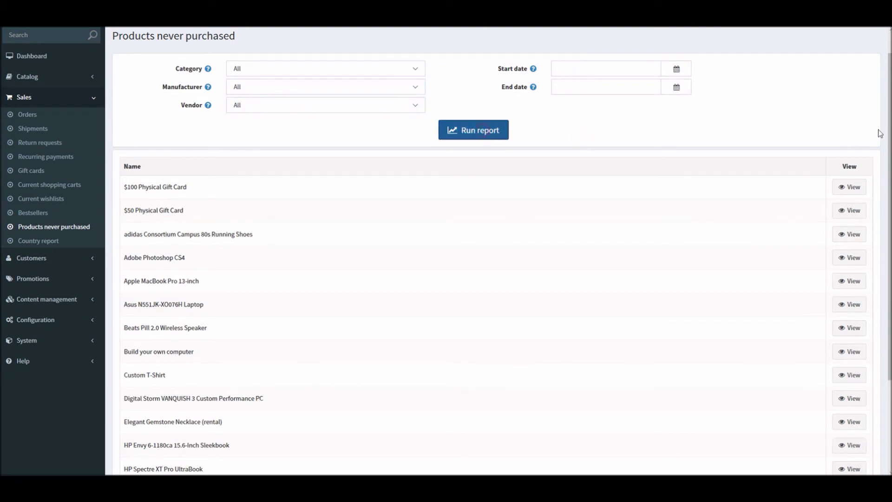
left_click_drag(889, 137, 866, 116)
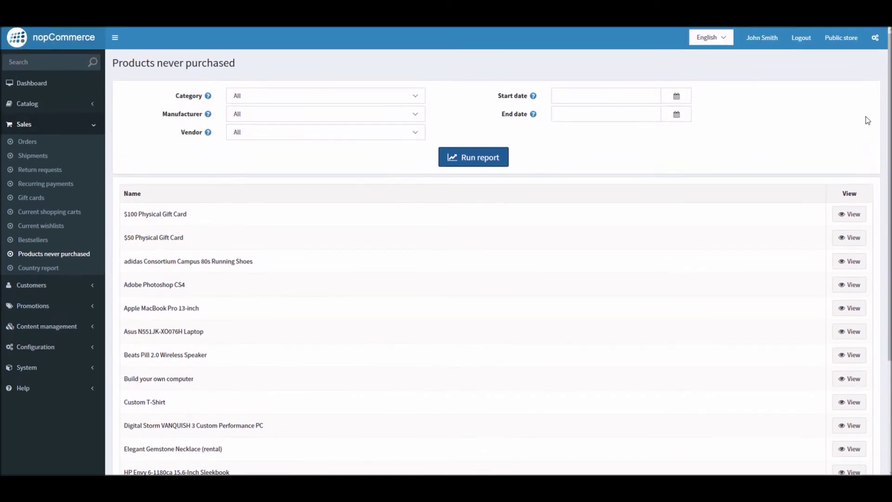
left_click(74, 126)
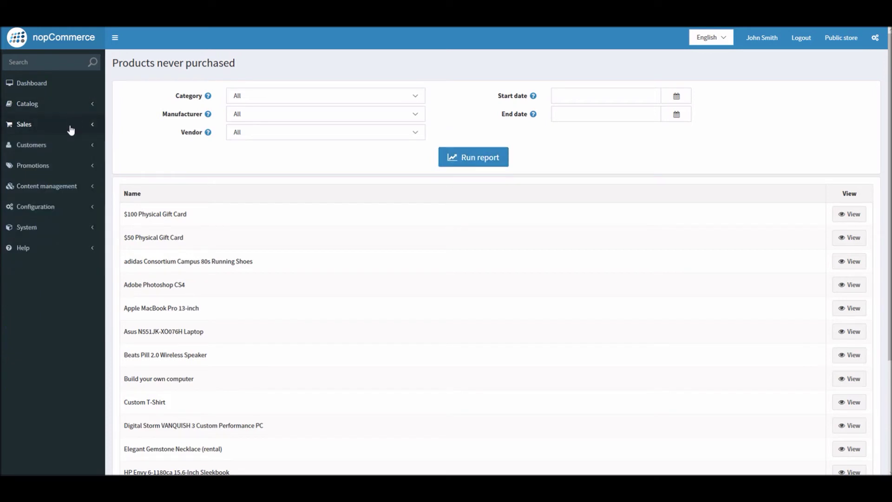
- Open Sales > Country report and point out the United Kingdom and United States order totals
left_click(56, 127)
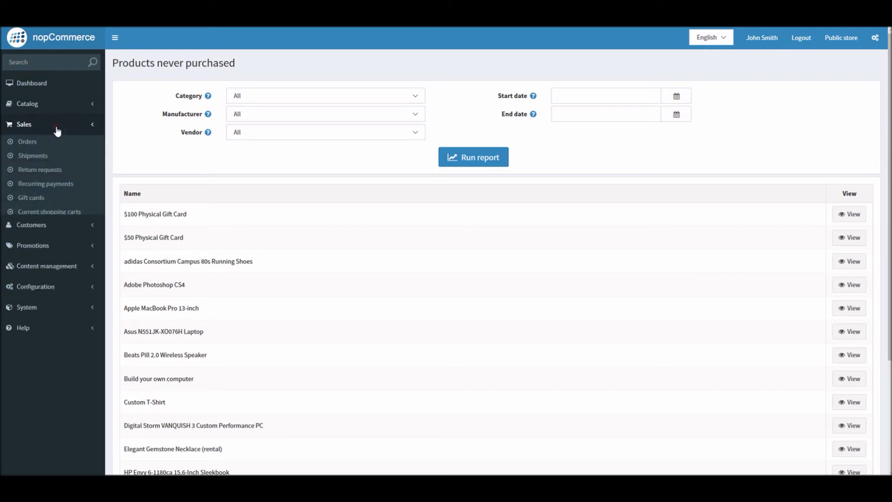
left_click(43, 270)
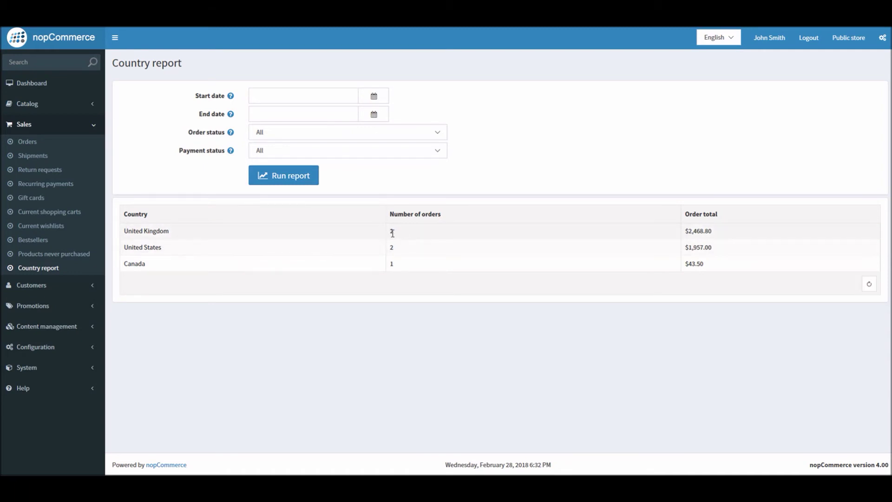
left_click_drag(717, 230, 687, 235)
left_click(166, 245)
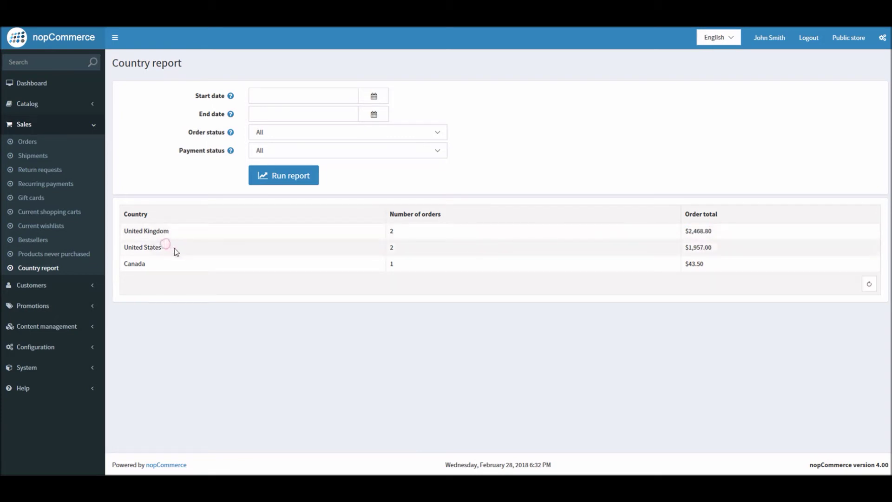
left_click(697, 245)
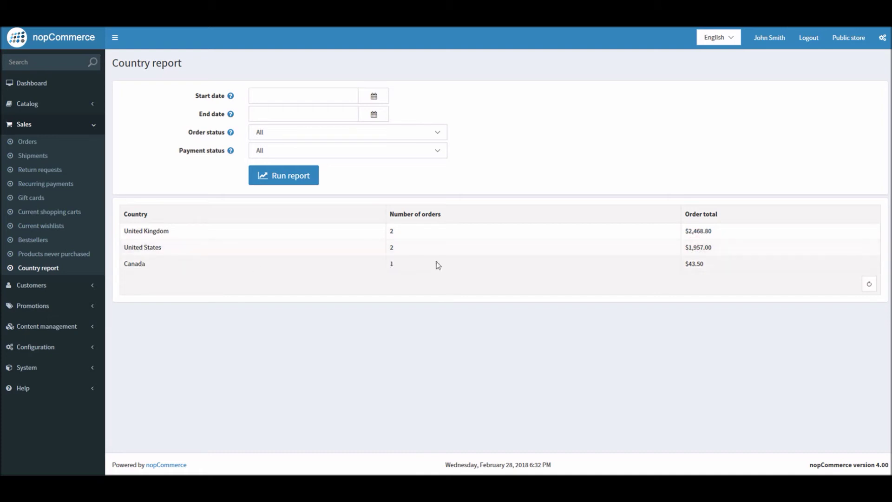
- Inspect the Payment status and Order status filters, leaving both on All
left_click(289, 154)
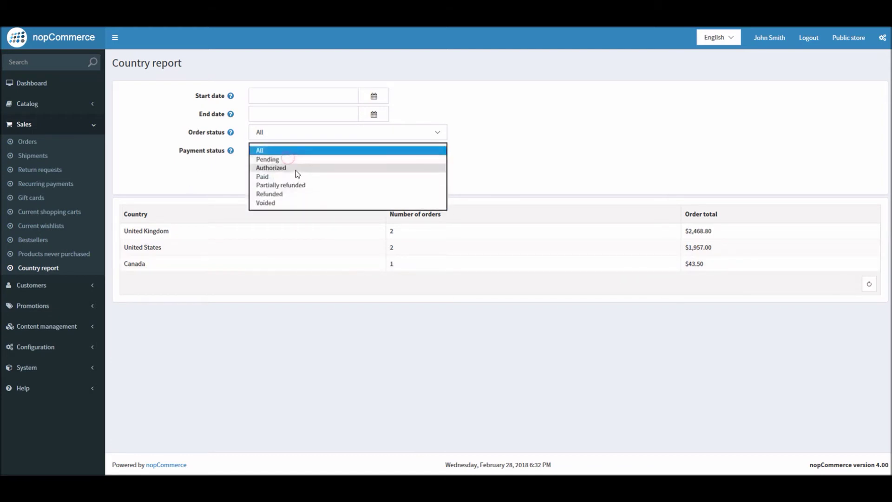
left_click(543, 158)
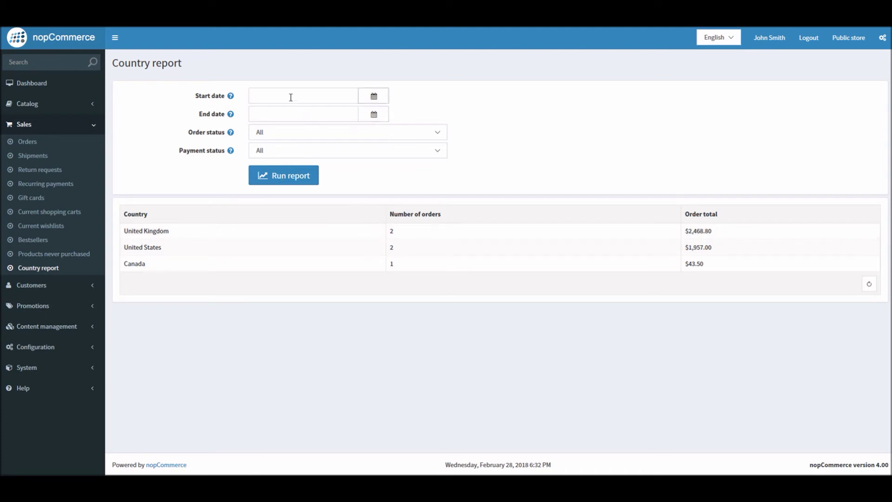
left_click(396, 138)
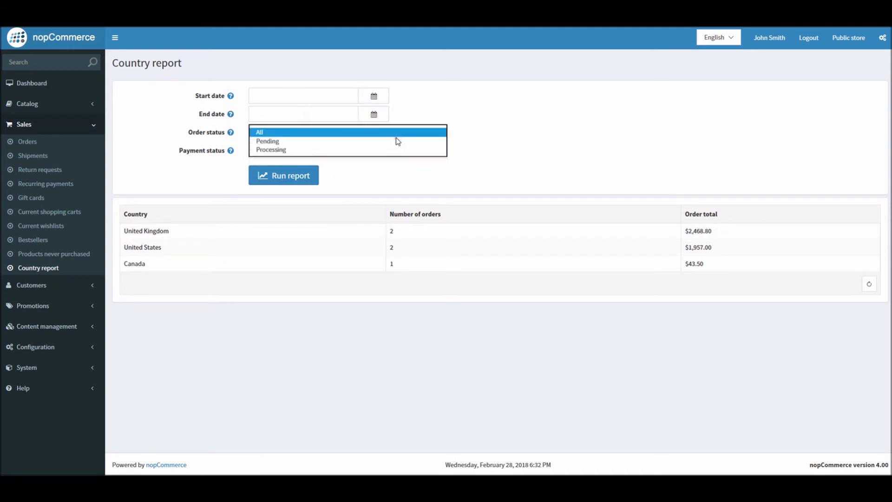
left_click(508, 139)
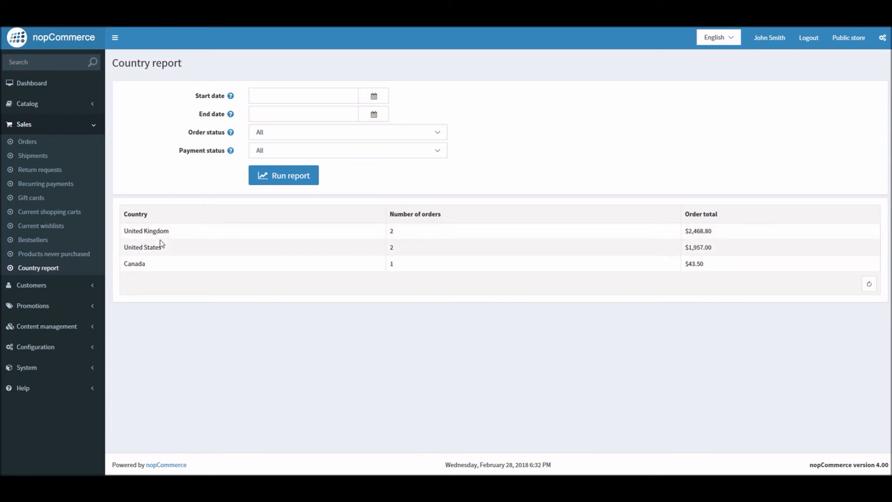
- Collapse Sales and open Customers > Customer reports
left_click(466, 150)
left_click(61, 126)
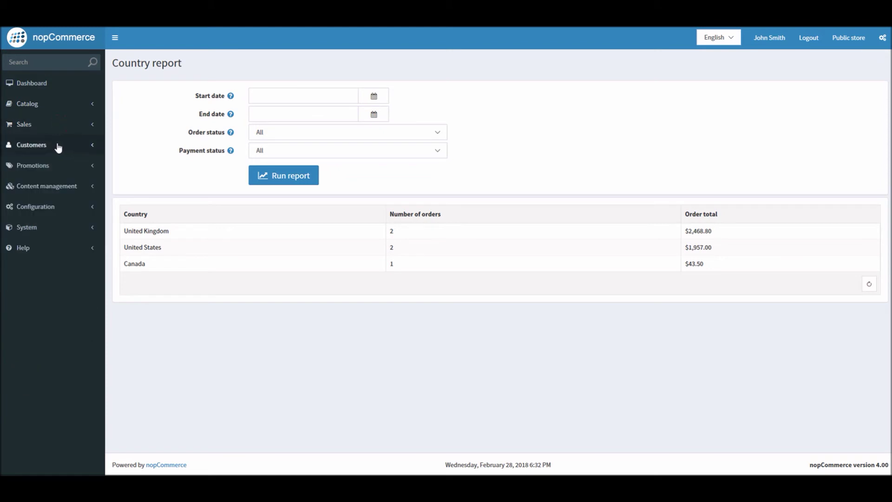
left_click(58, 146)
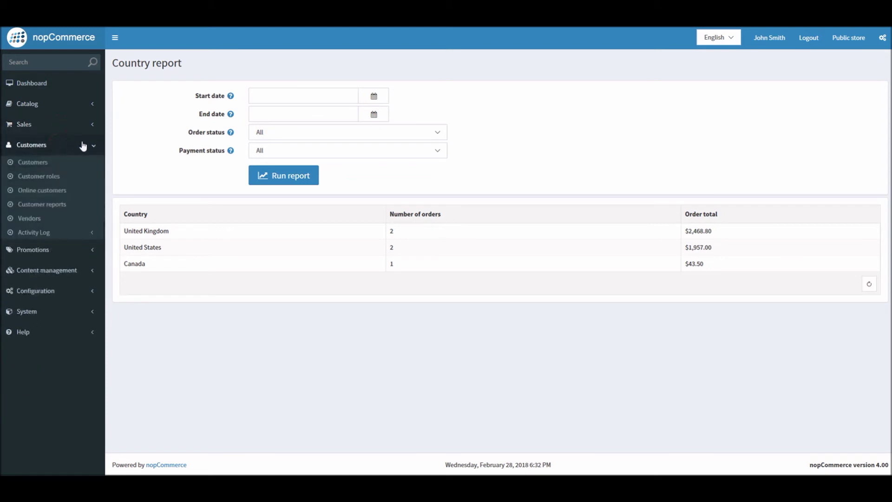
left_click(54, 207)
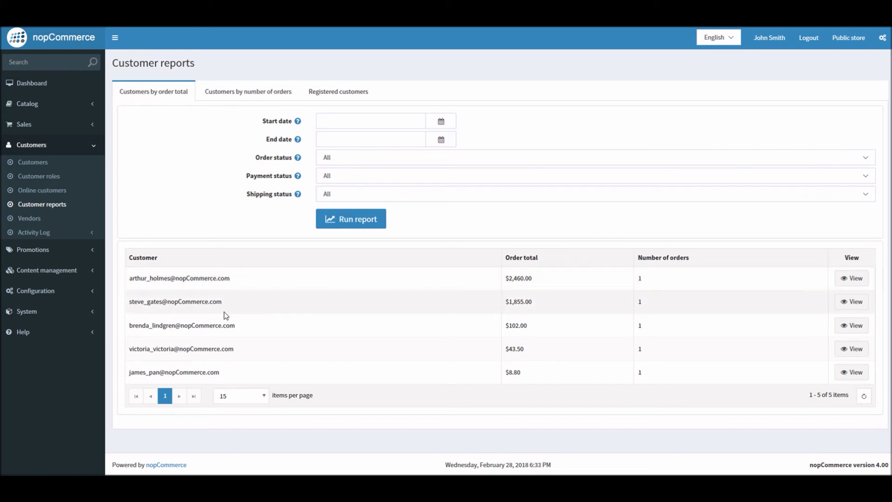
- Show 20 customers per page and check the Order, Payment and Shipping status filters, keeping All
left_click(574, 282)
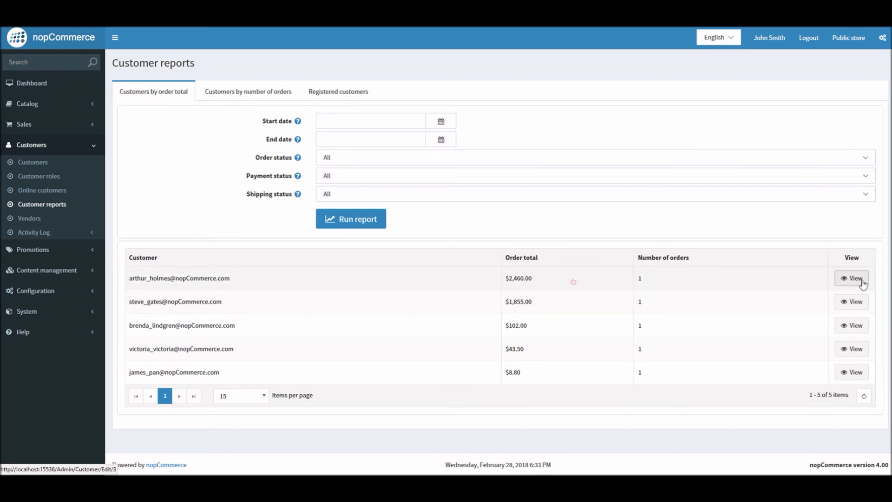
left_click(250, 396)
left_click(231, 433)
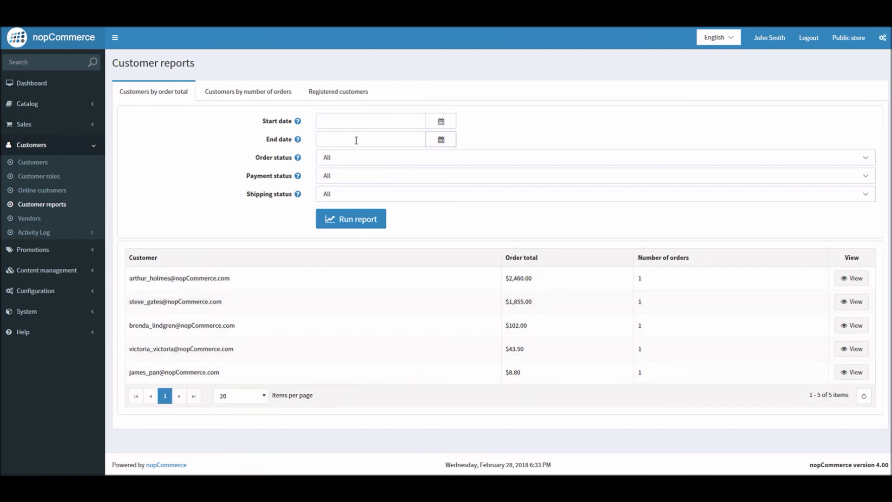
left_click(365, 161)
left_click(364, 162)
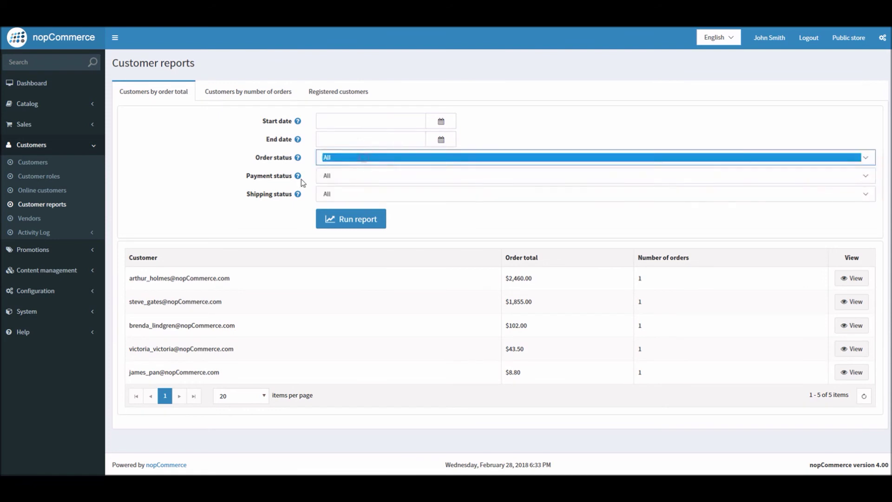
key("Tab")
left_click(333, 193)
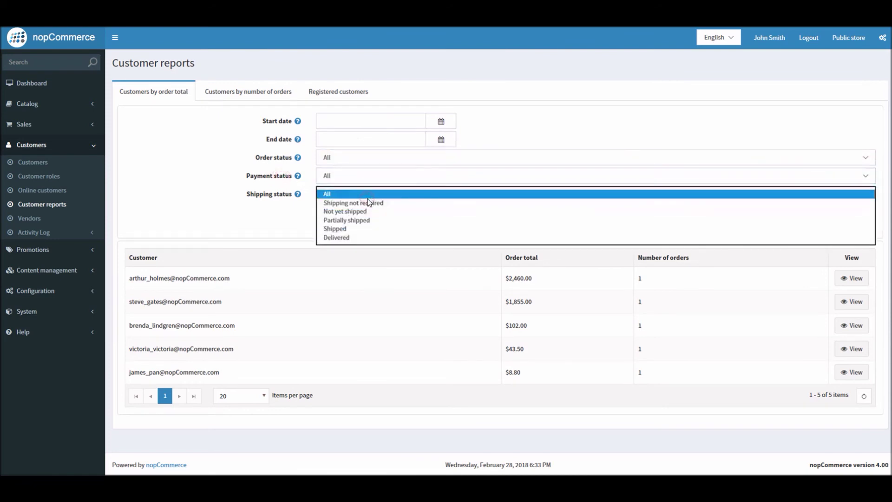
left_click(268, 172)
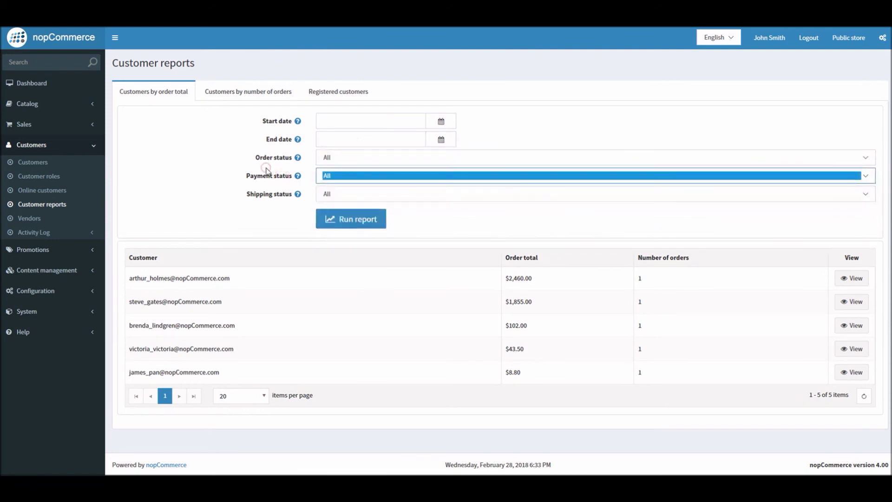
left_click(630, 131)
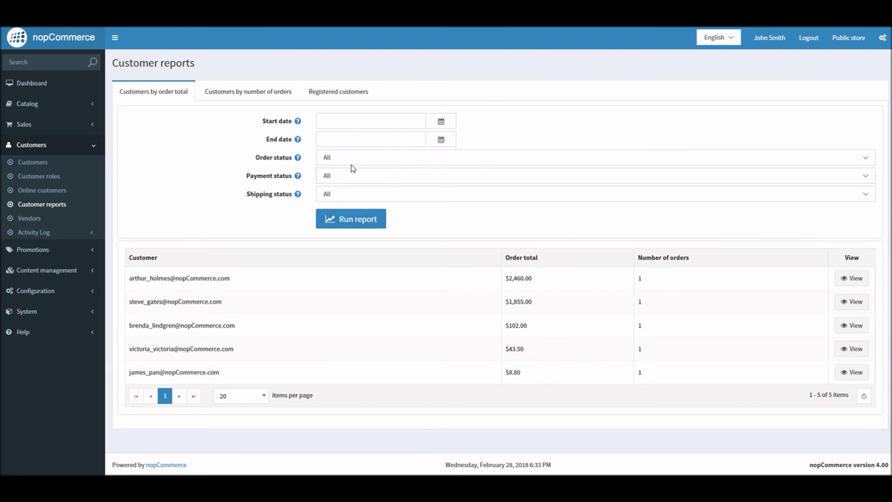
- View the Customers by number of orders tab, then Registered customers (6 in the last year), and collapse Customers
left_click(232, 91)
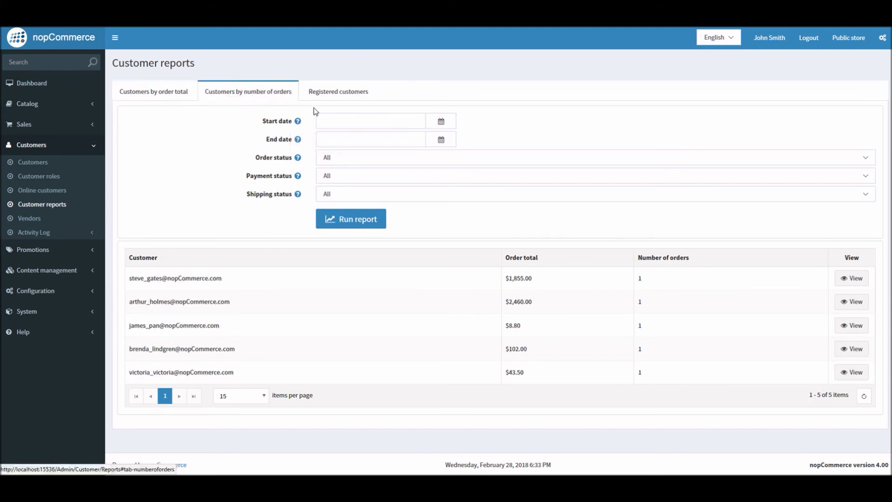
left_click(661, 280)
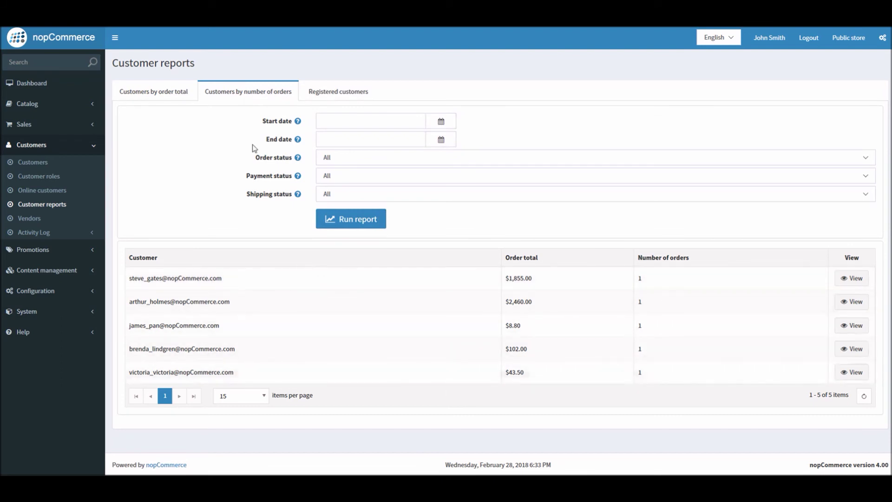
left_click(355, 92)
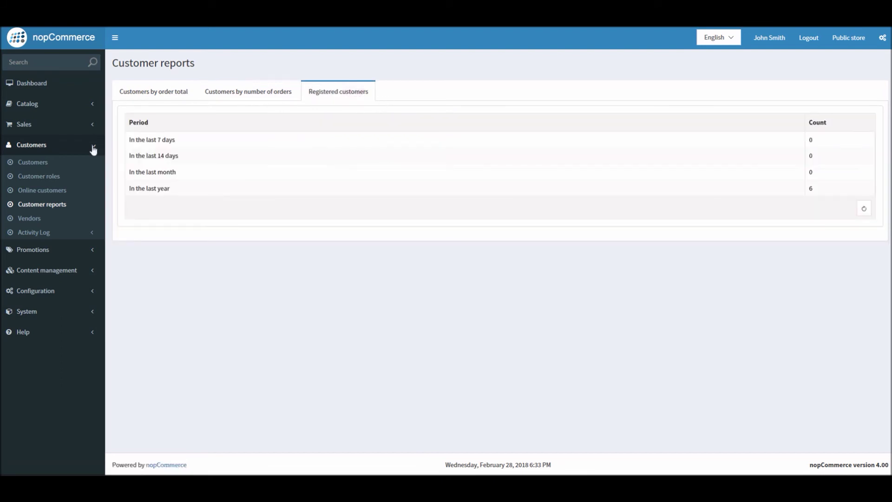
left_click_drag(127, 141, 235, 143)
left_click(825, 143)
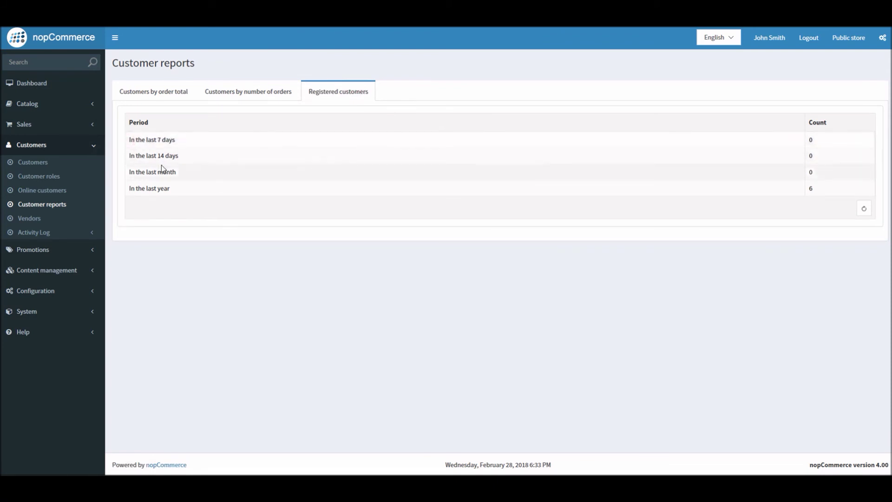
left_click(163, 193)
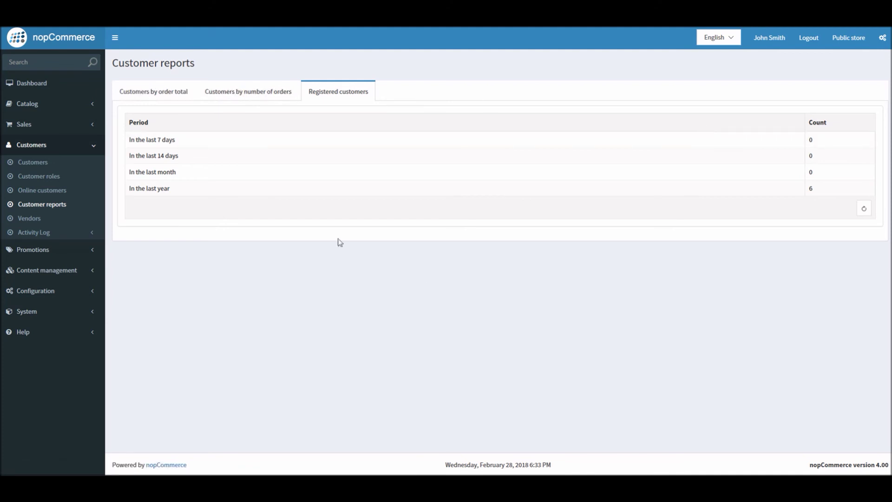
left_click(47, 146)
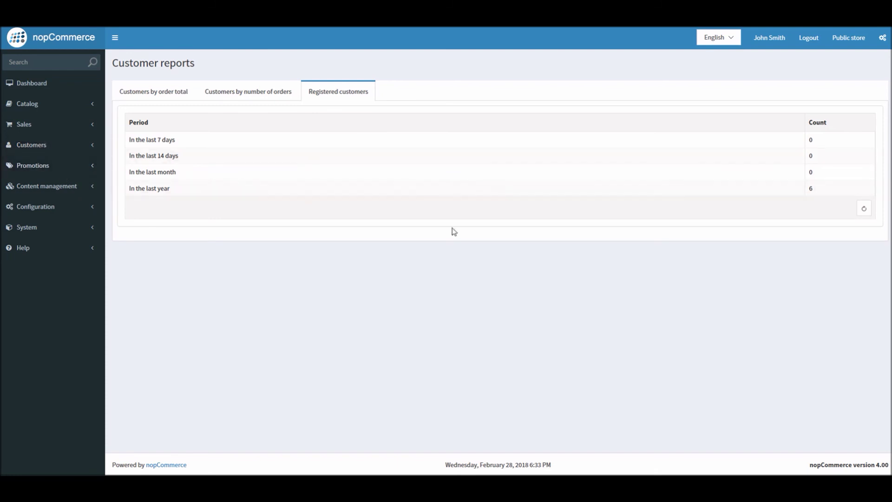
- Open Catalog > Low stock report and highlight the Reversible Horseferry Check Belt and its stock quantity 0
left_click(61, 109)
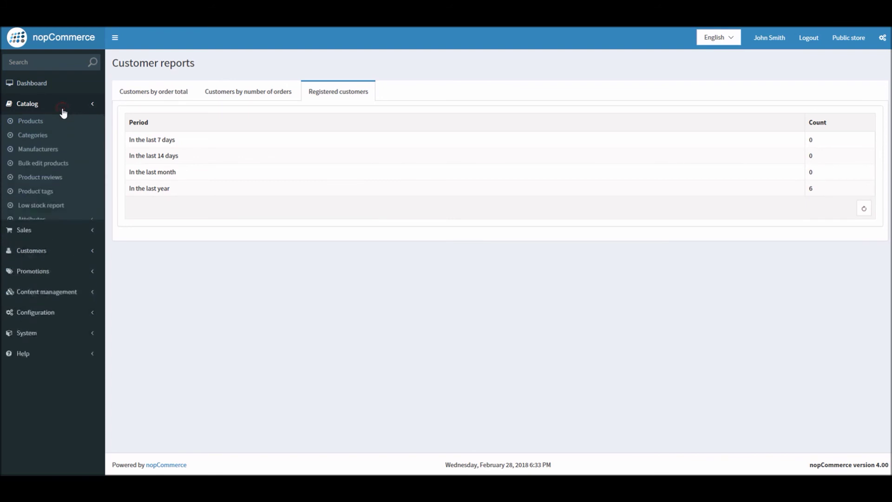
left_click(49, 209)
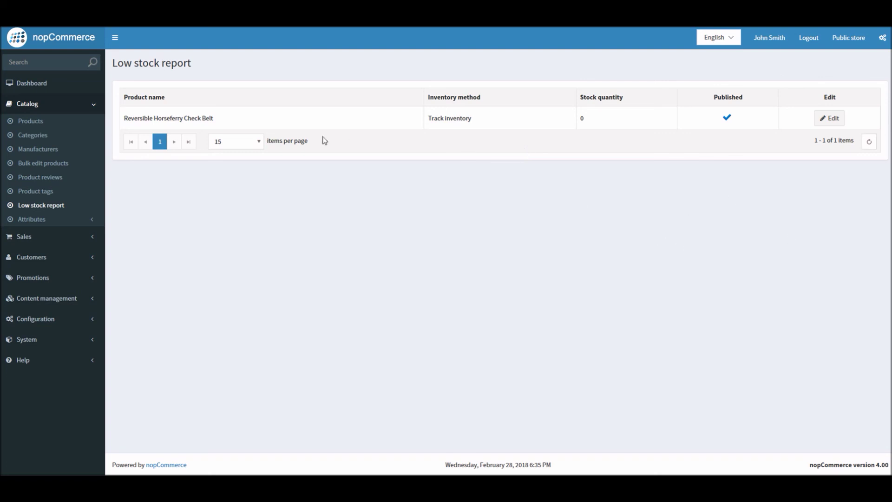
left_click_drag(124, 119, 215, 118)
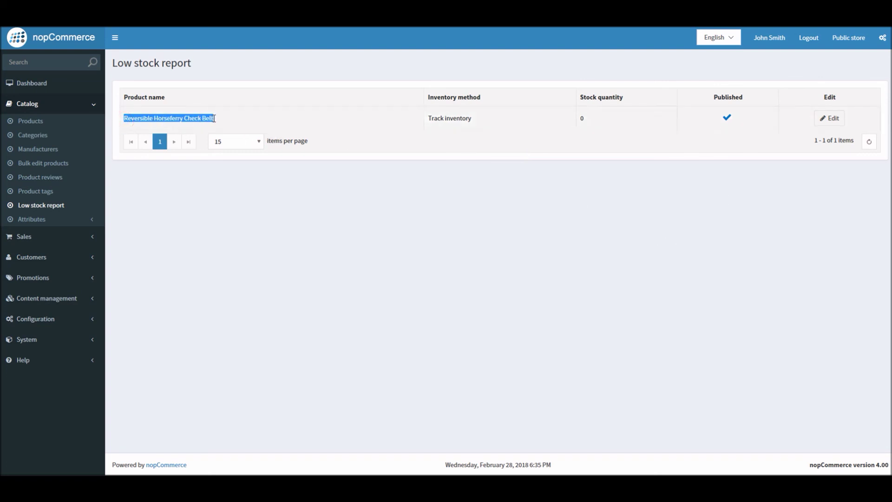
double_click(582, 120)
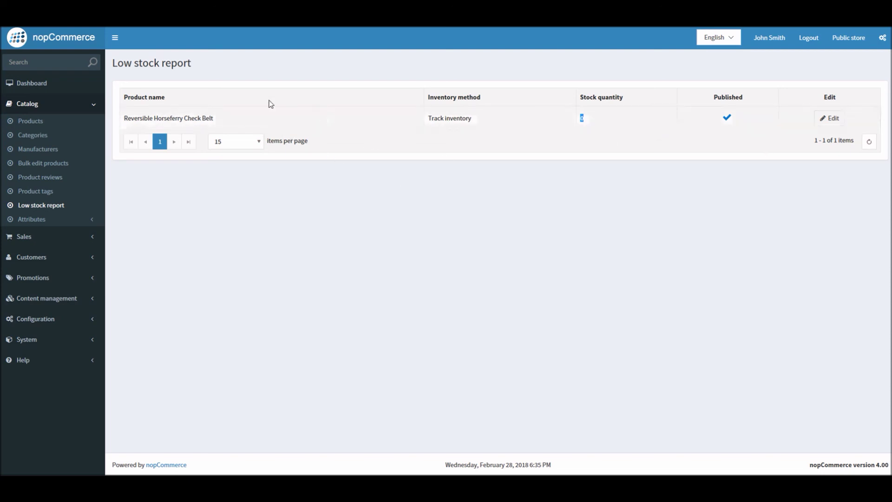
left_click(891, 140)
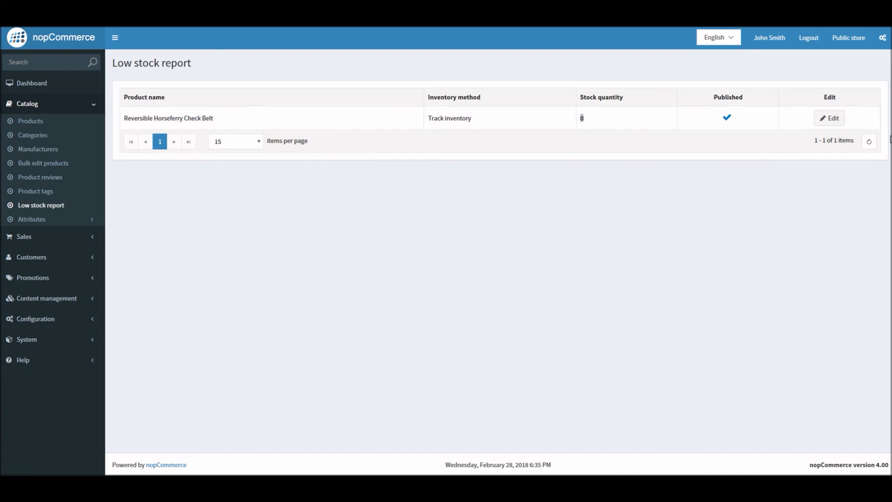
left_click(345, 94)
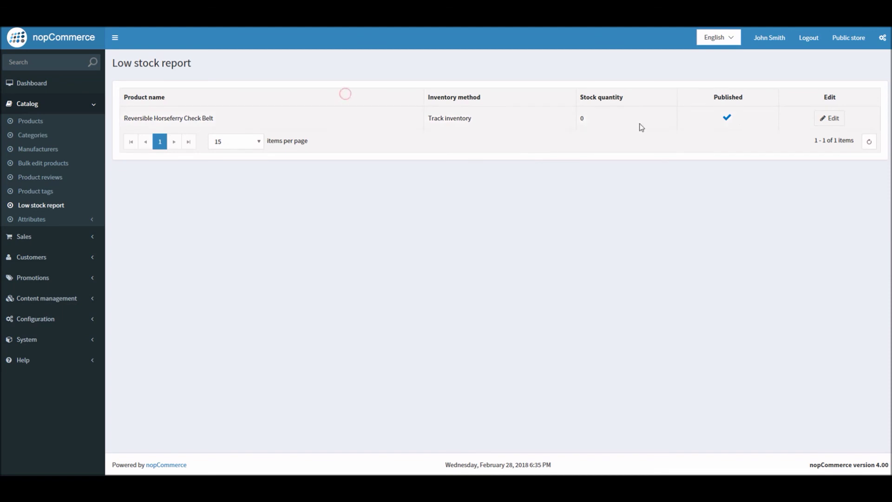